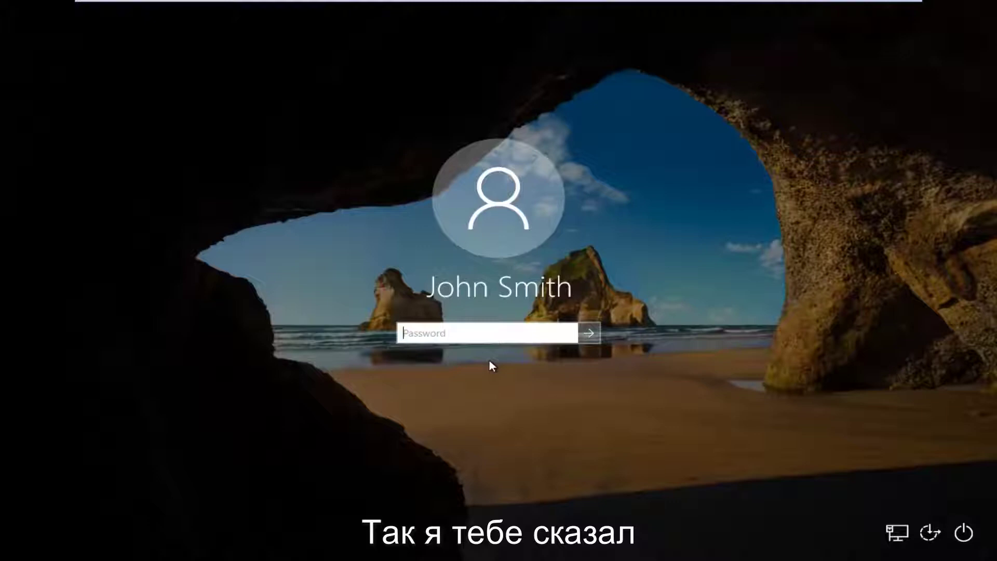
# - Return from the sign-in screen to the lock screen showing the clock and date
pyautogui.press('Escape')
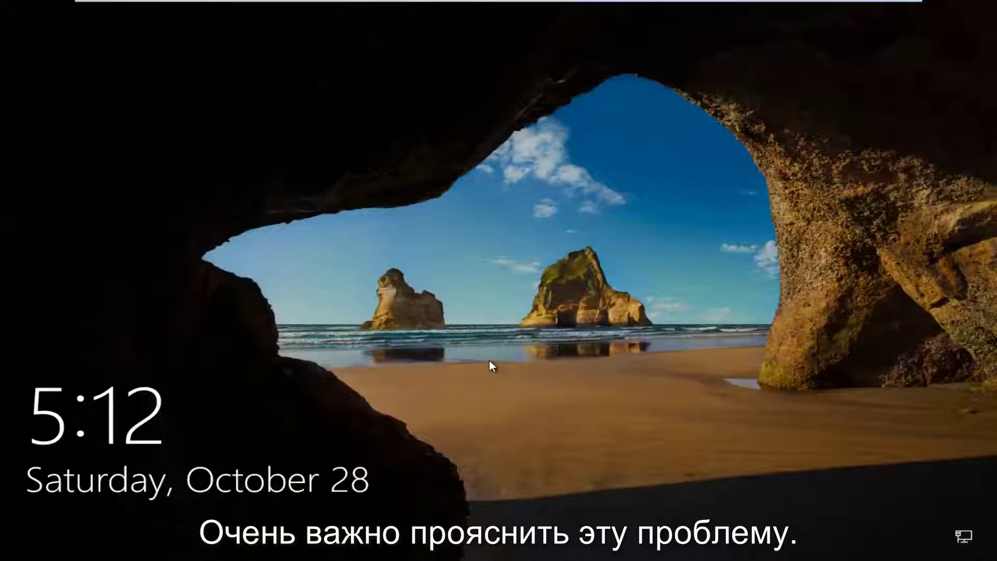
# - Enter the account password on the lock screen and sign in to the desktop
pyautogui.click(491, 375)
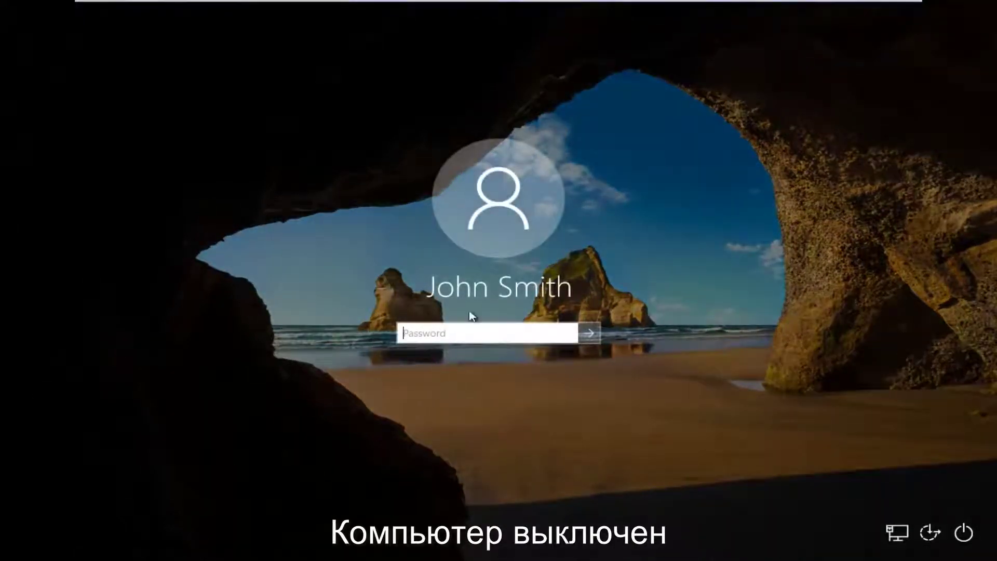
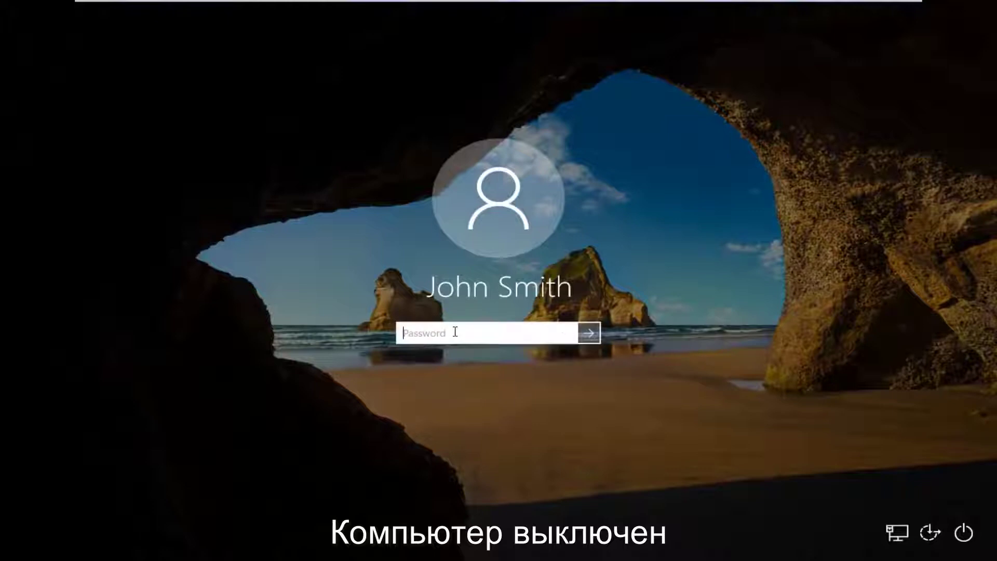
pyautogui.press('Return')
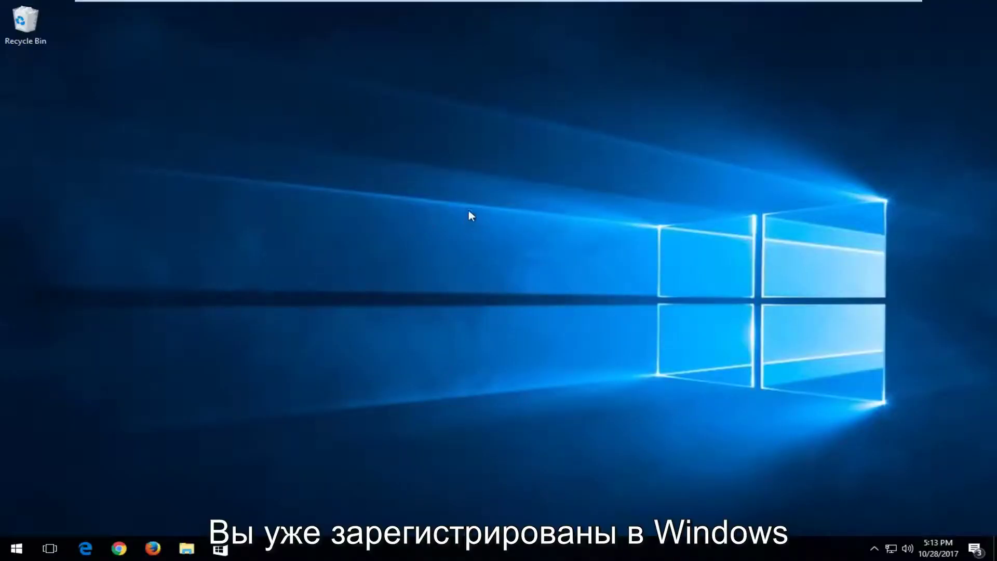
# - Search Start for "user accounts" and open the "Add, edit, or remove other people" settings
pyautogui.click(17, 549)
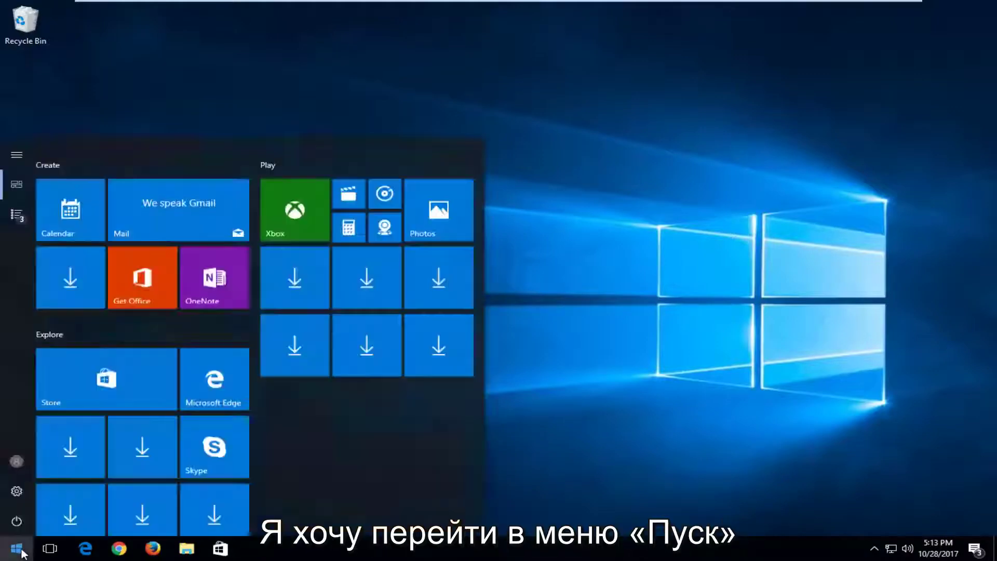
pyautogui.write('use')
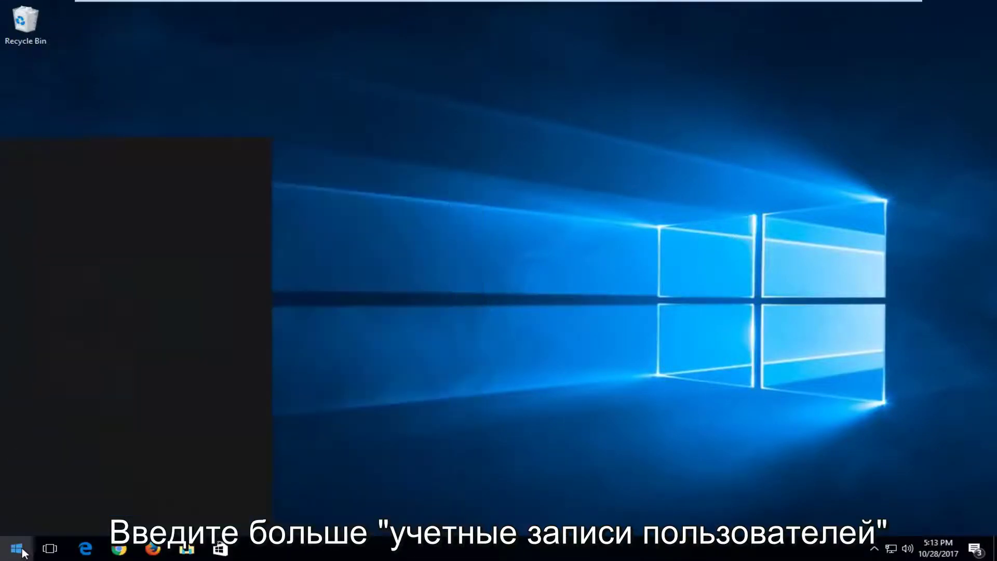
pyautogui.write('r accounts')
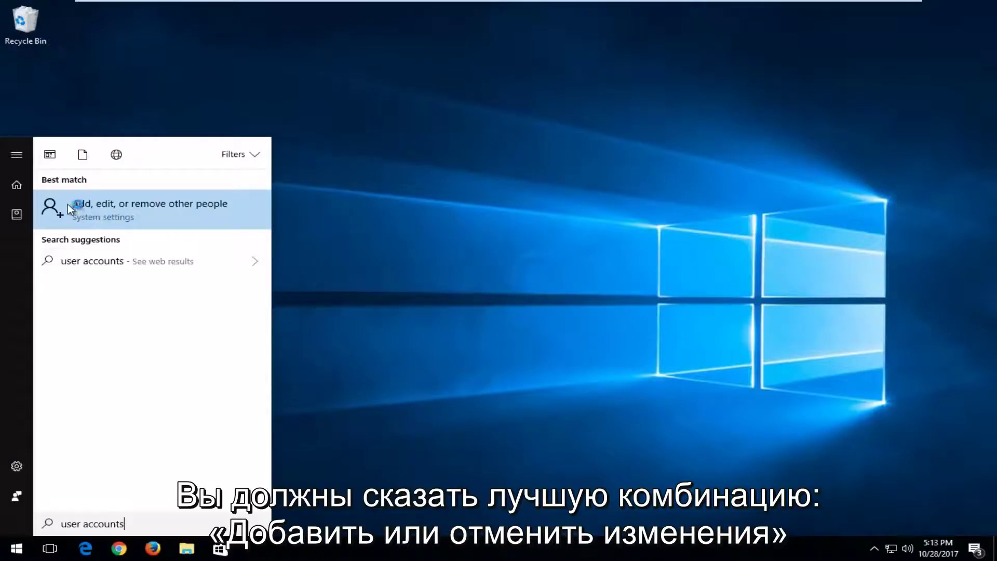
pyautogui.click(97, 210)
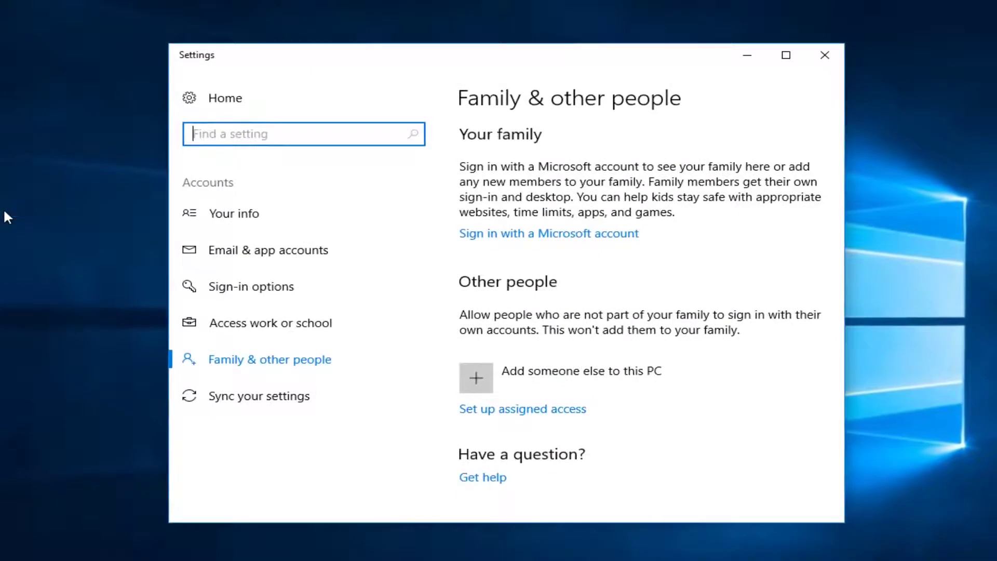
pyautogui.scroll(-1, 605, 191)
pyautogui.scroll(-2, 623, 234)
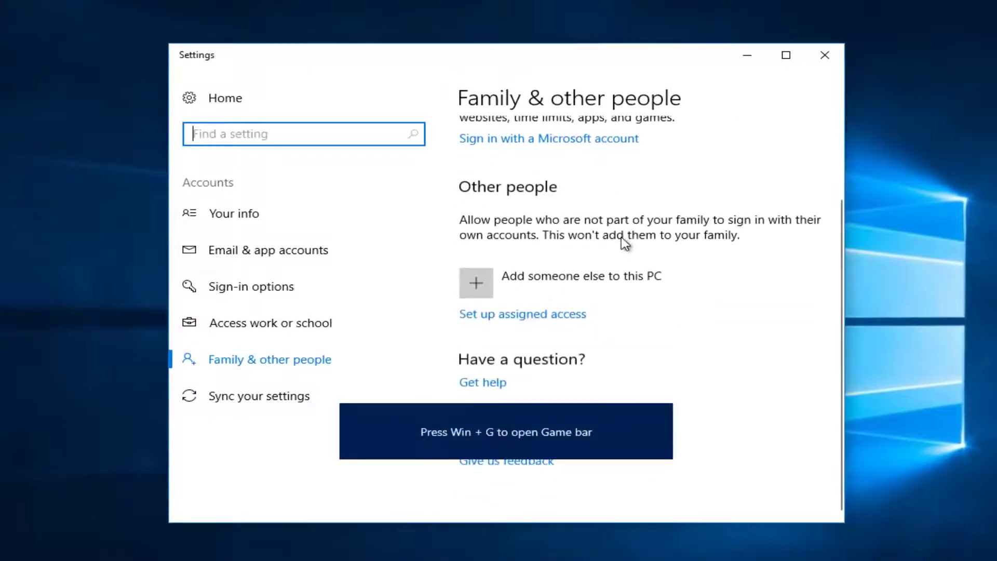
pyautogui.scroll(1, 626, 245)
pyautogui.scroll(2, 626, 245)
pyautogui.scroll(-2, 621, 247)
pyautogui.scroll(-1, 621, 248)
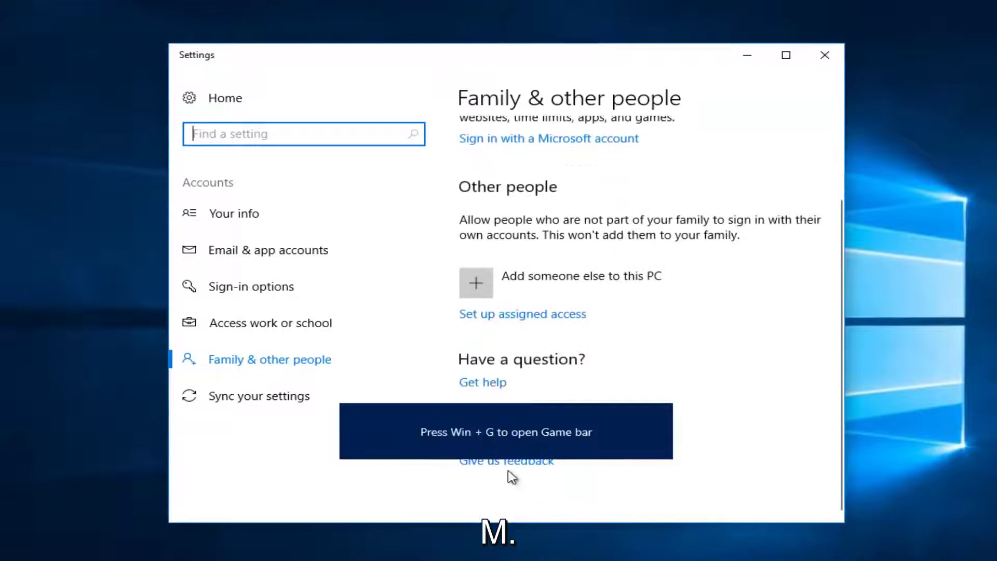
pyautogui.click(663, 417)
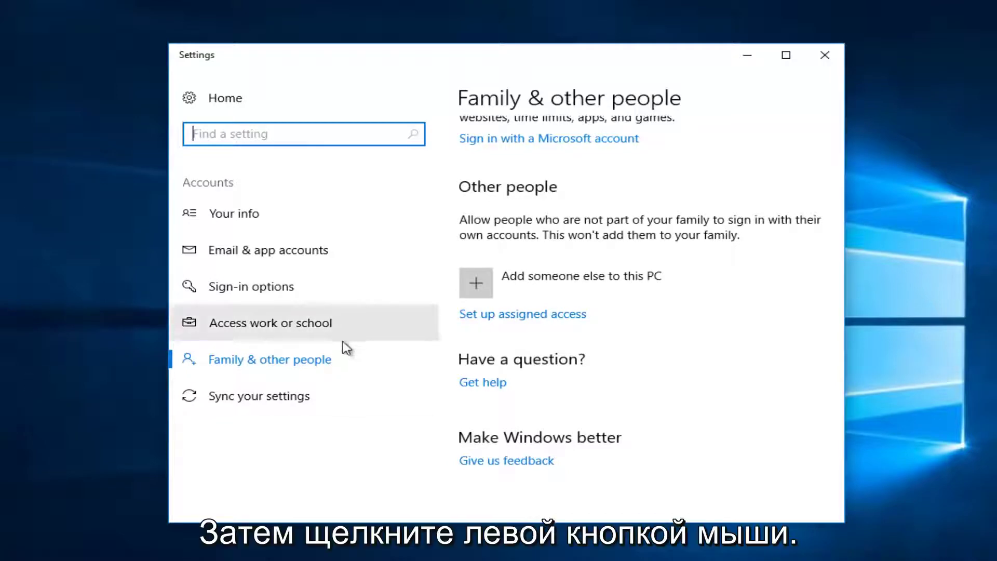
# - Set Require sign-in to Never in Sign-in options, then close Settings
pyautogui.click(248, 291)
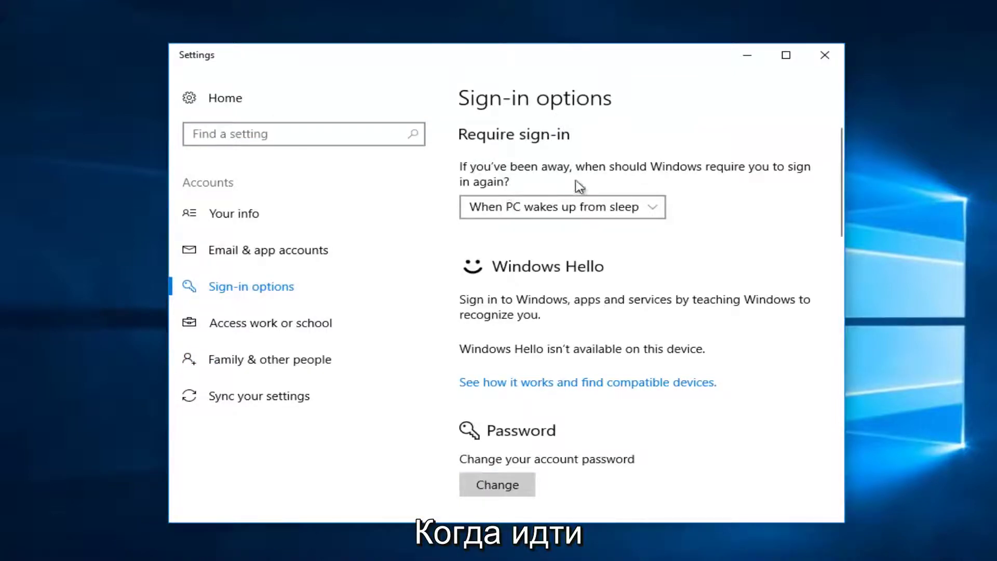
pyautogui.click(515, 212)
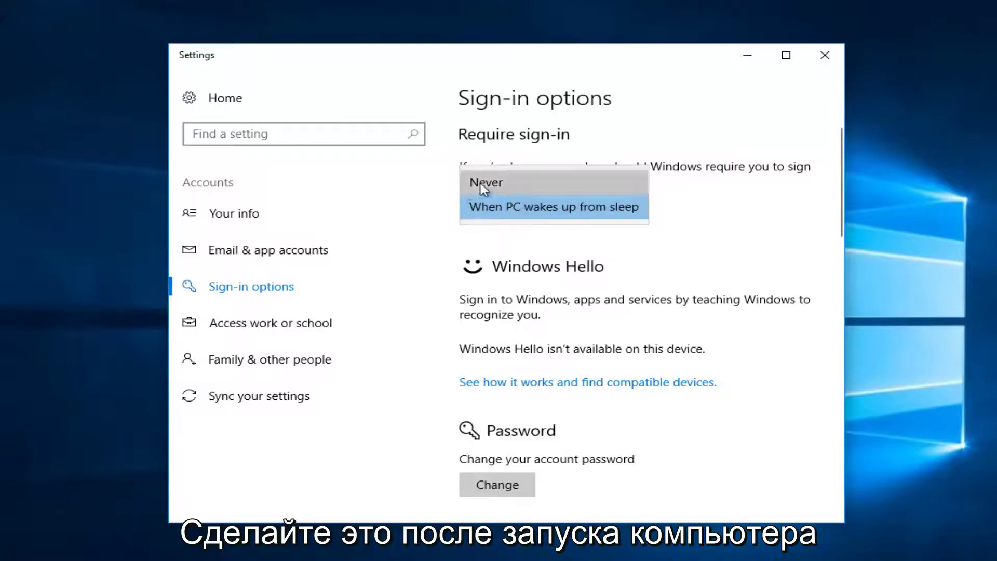
pyautogui.click(499, 186)
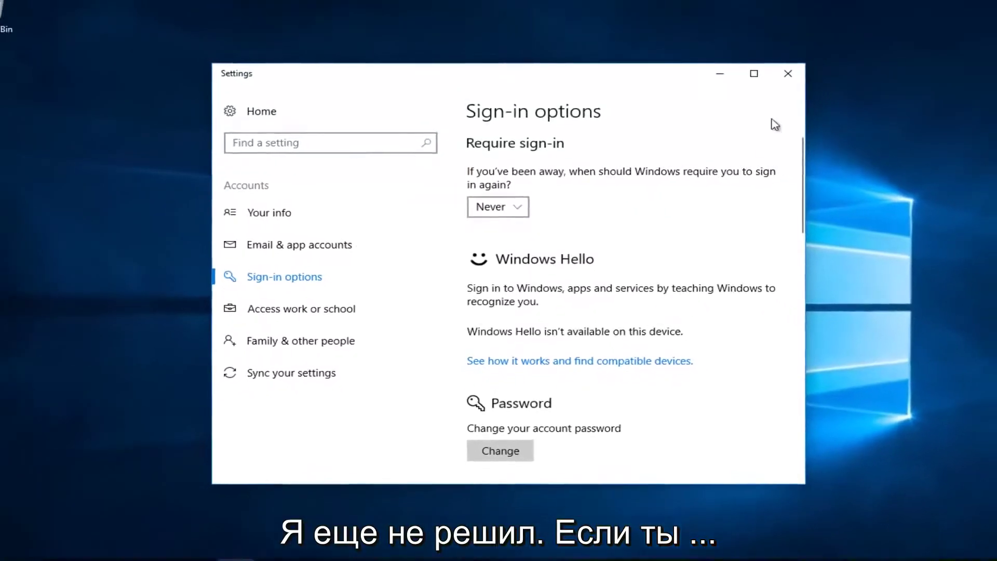
pyautogui.click(764, 83)
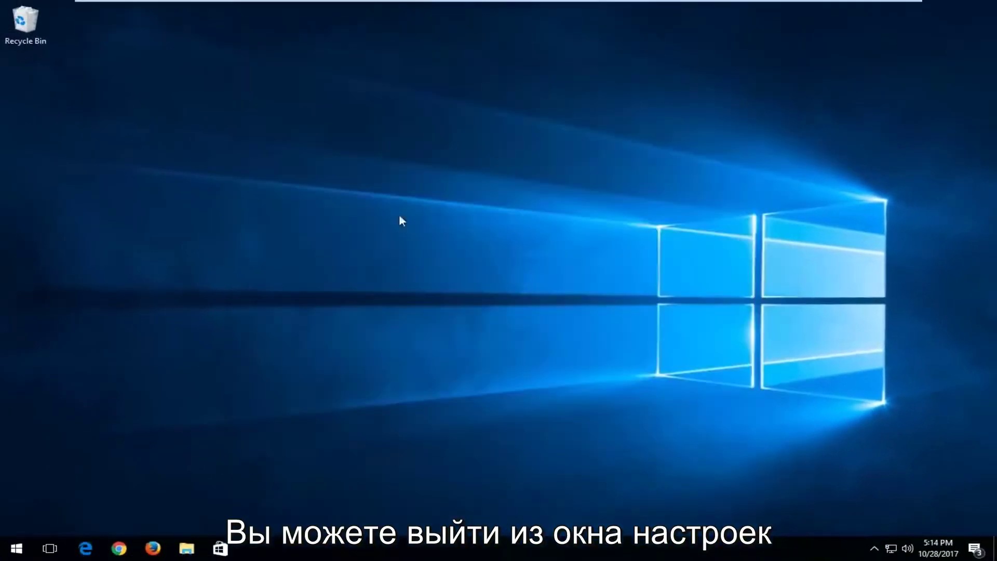
# - Search Start for netplwiz and launch it to open the User Accounts dialog
pyautogui.click(7, 552)
pyautogui.write('n')
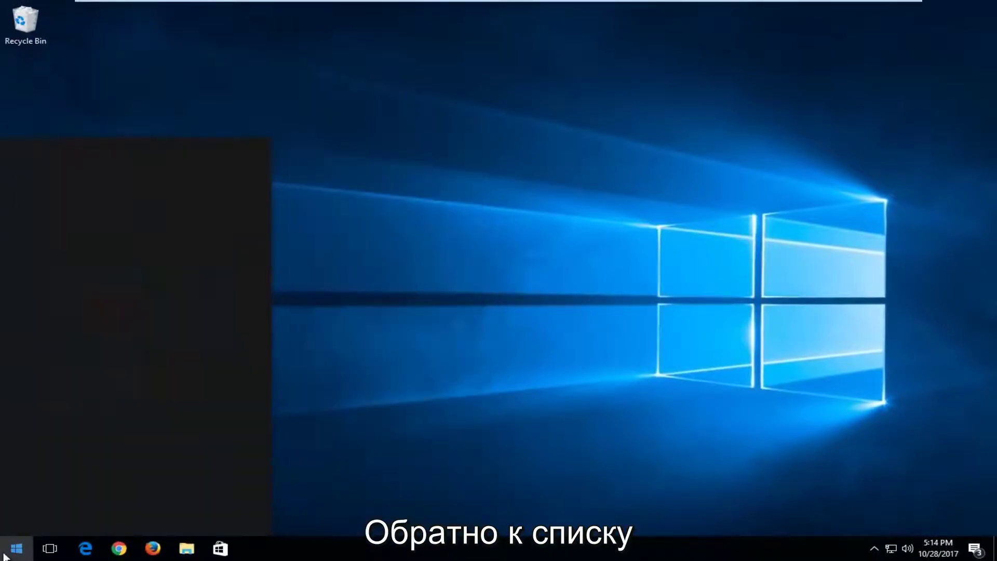
pyautogui.write('et')
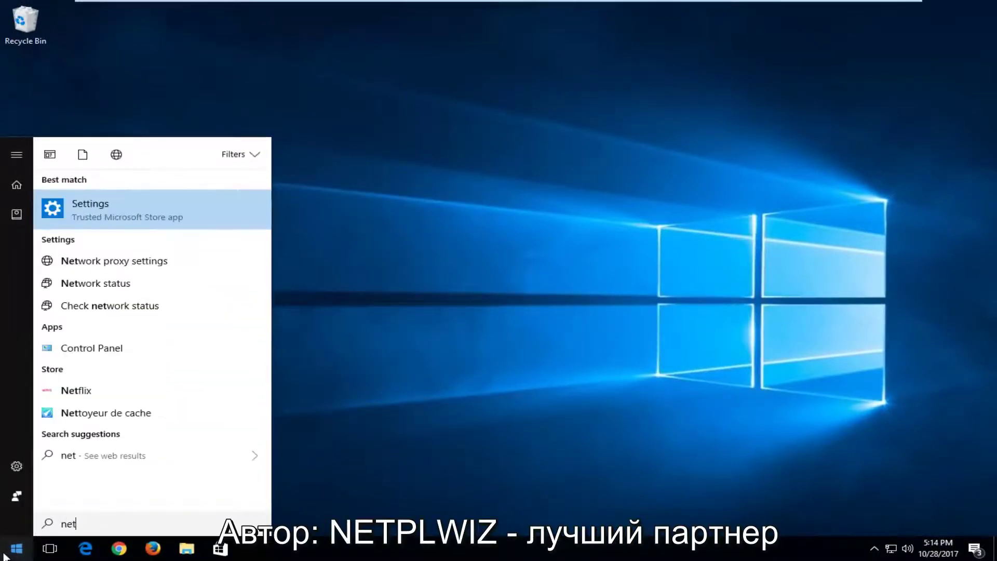
pyautogui.write('pl')
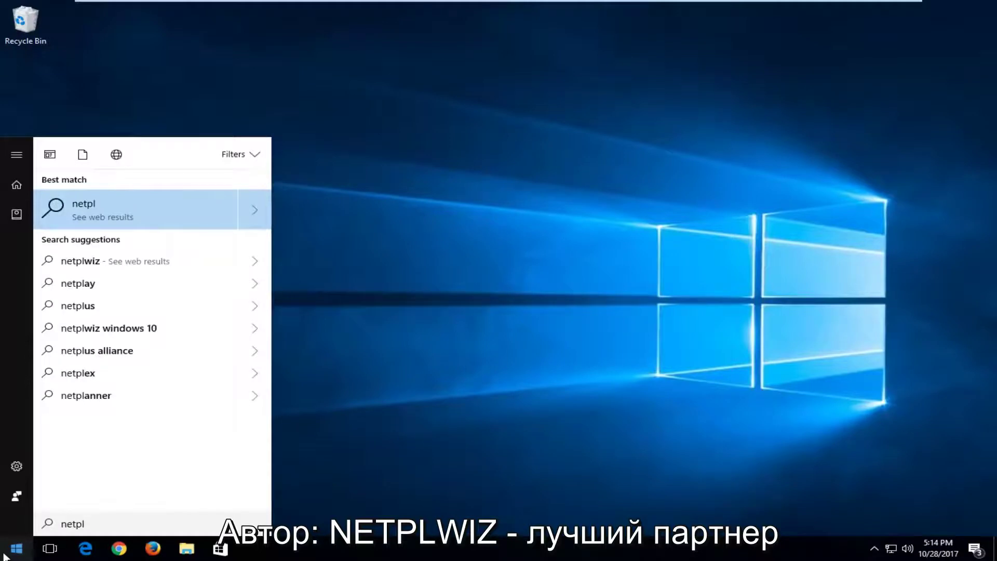
pyautogui.write('wiz')
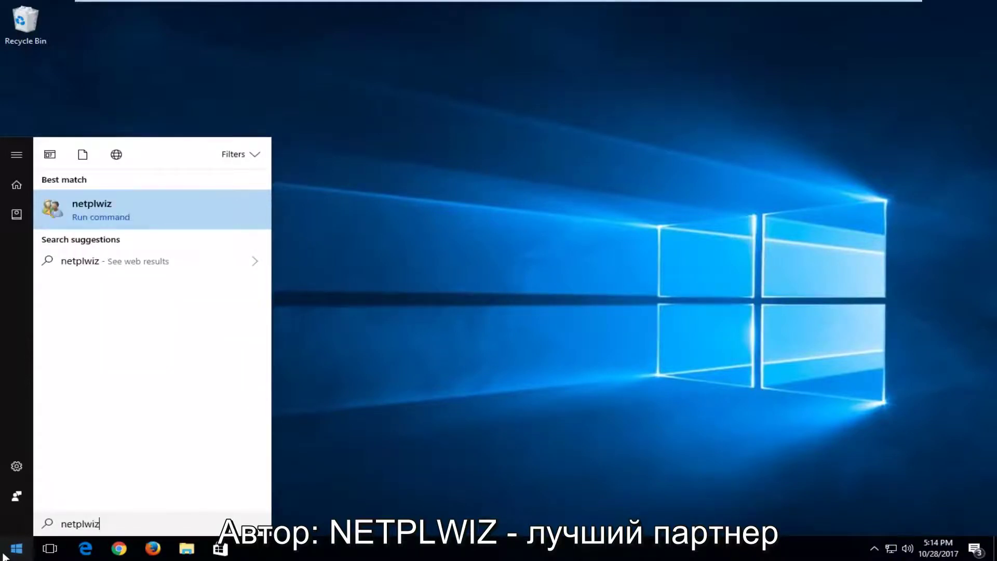
pyautogui.click(78, 205)
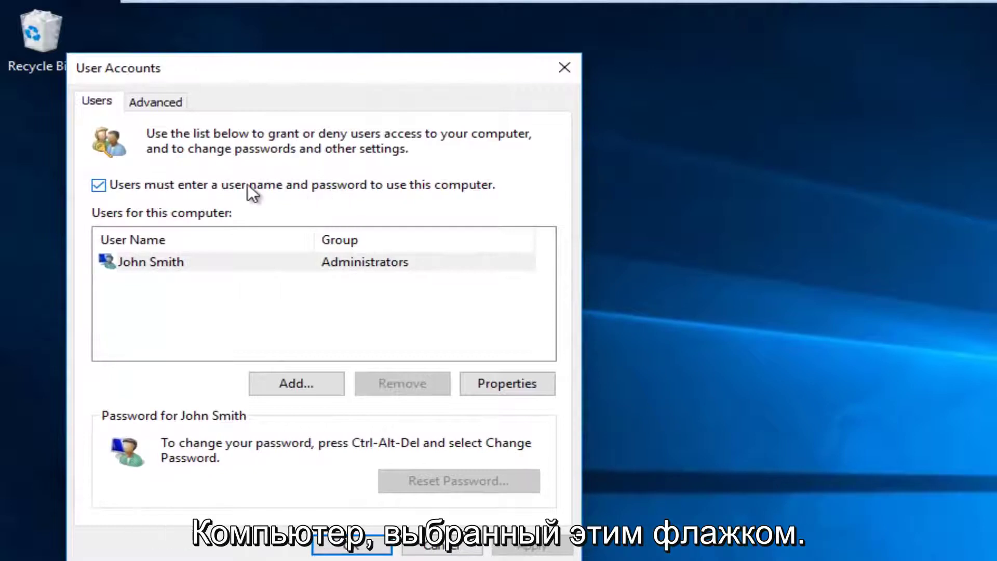
# - Uncheck "Users must enter a user name and password", apply, and confirm the automatic sign-in password
pyautogui.click(100, 188)
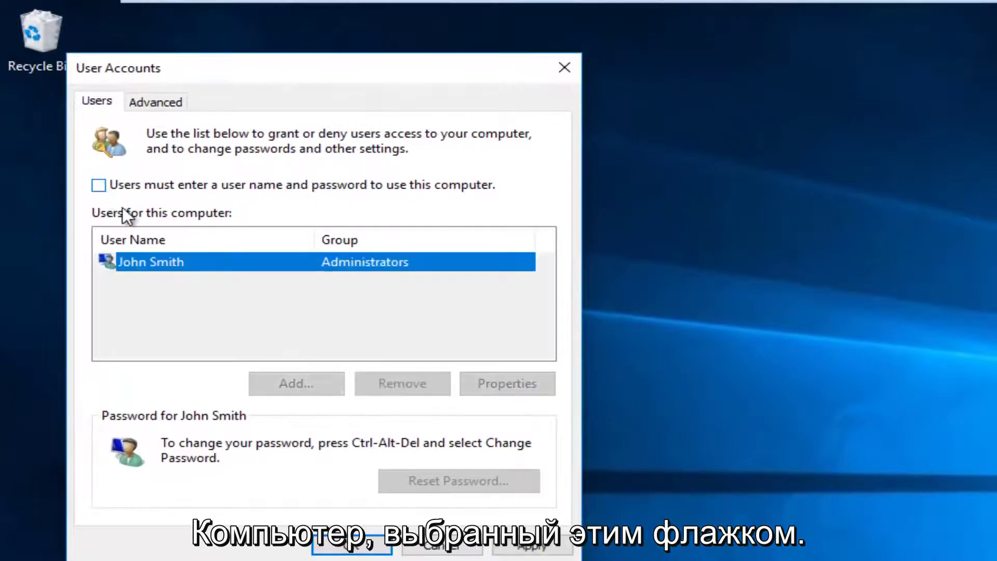
pyautogui.click(534, 549)
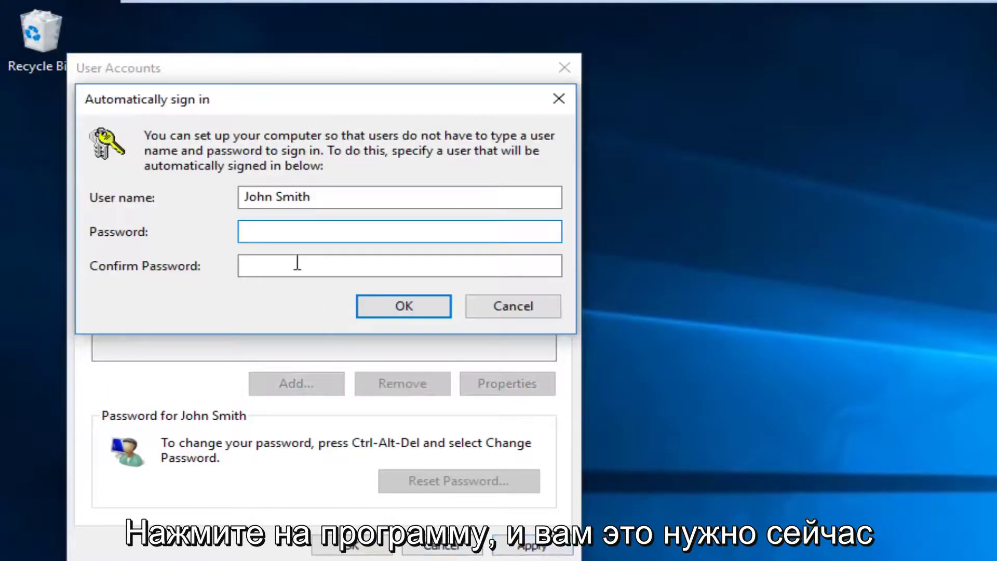
pyautogui.write('•••••••')
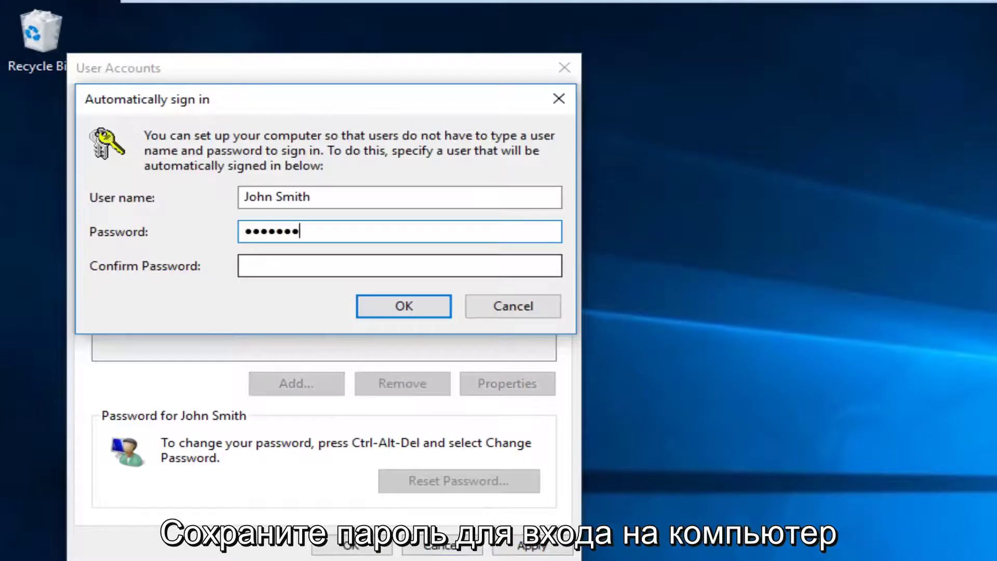
pyautogui.write('••')
pyautogui.click(239, 265)
pyautogui.write('••')
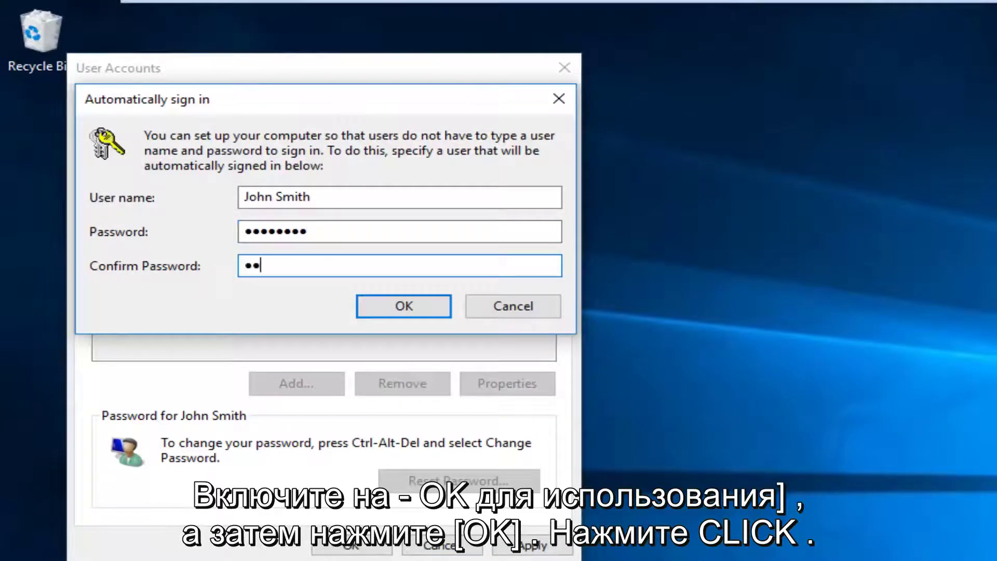
pyautogui.write('•••••••')
pyautogui.click(398, 311)
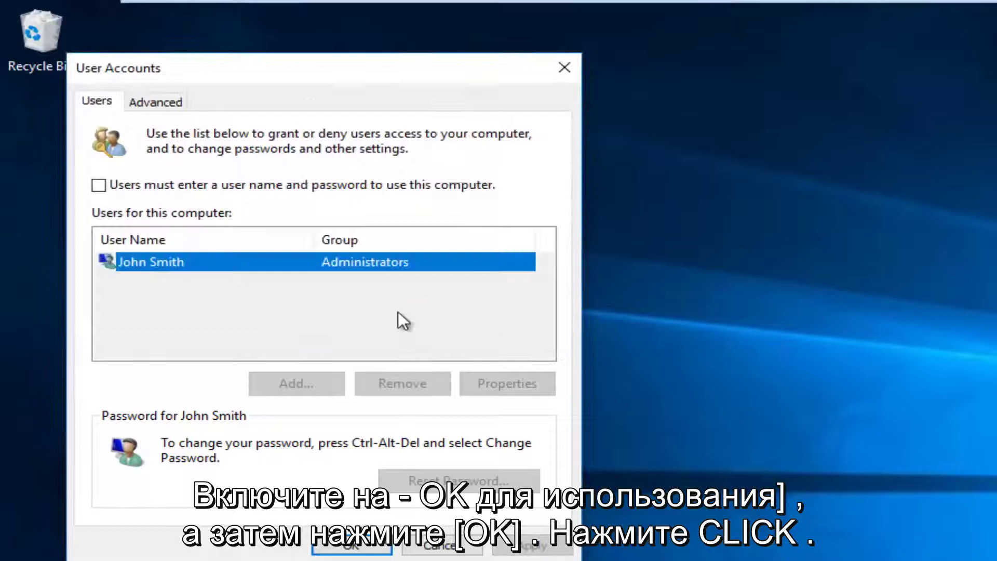
pyautogui.click(351, 545)
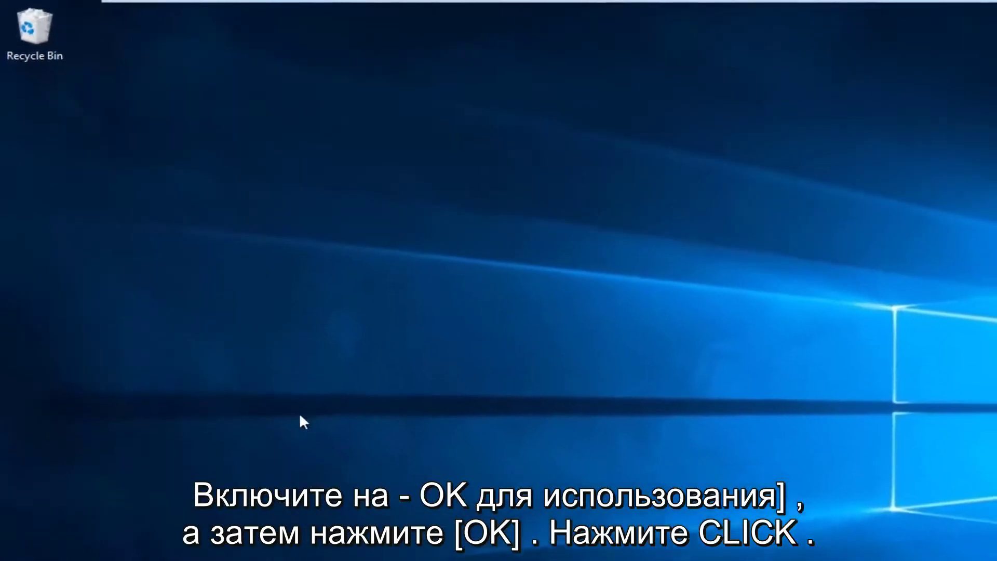
# - Restart the computer from the Start menu power options
pyautogui.press('super')
pyautogui.click(18, 545)
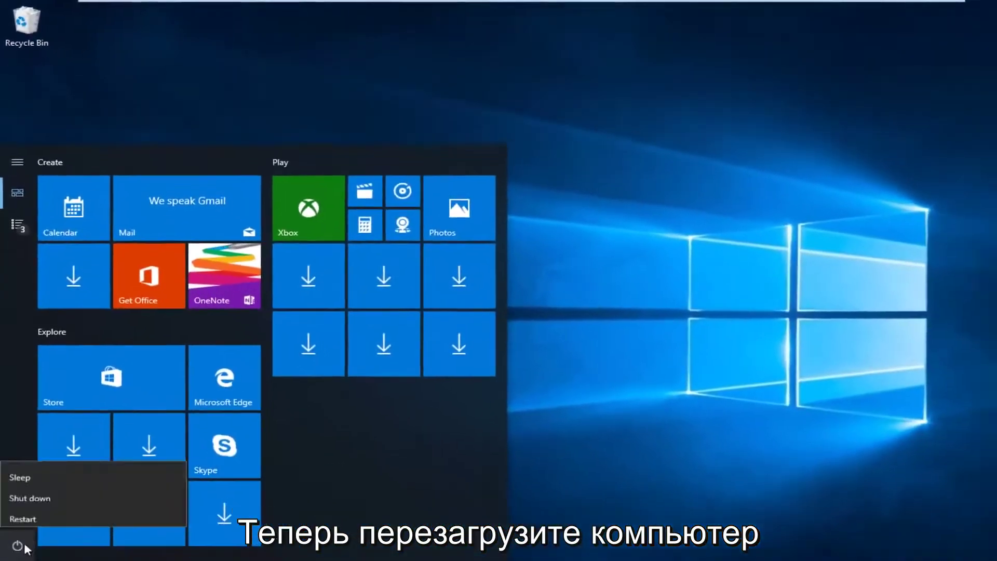
pyautogui.click(23, 519)
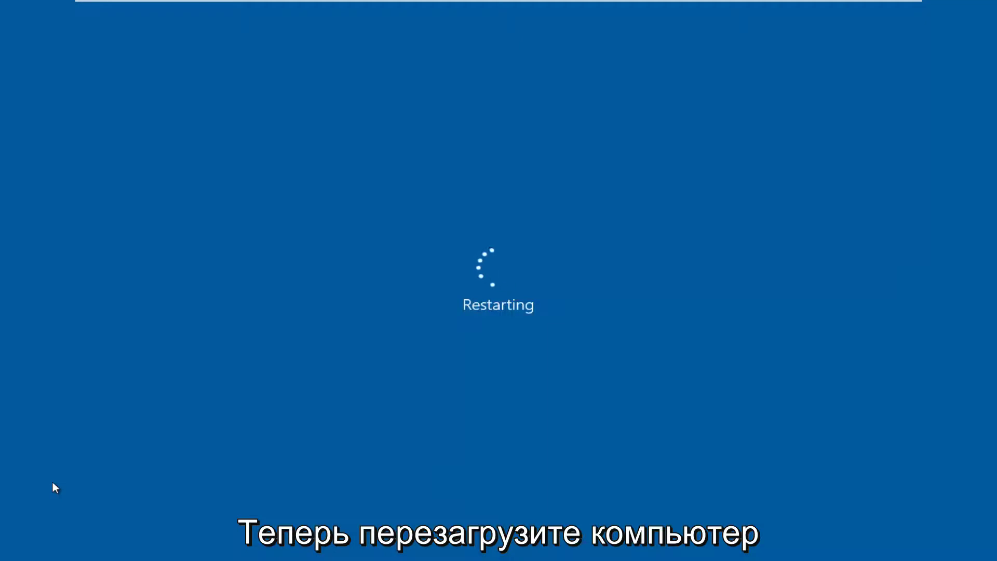